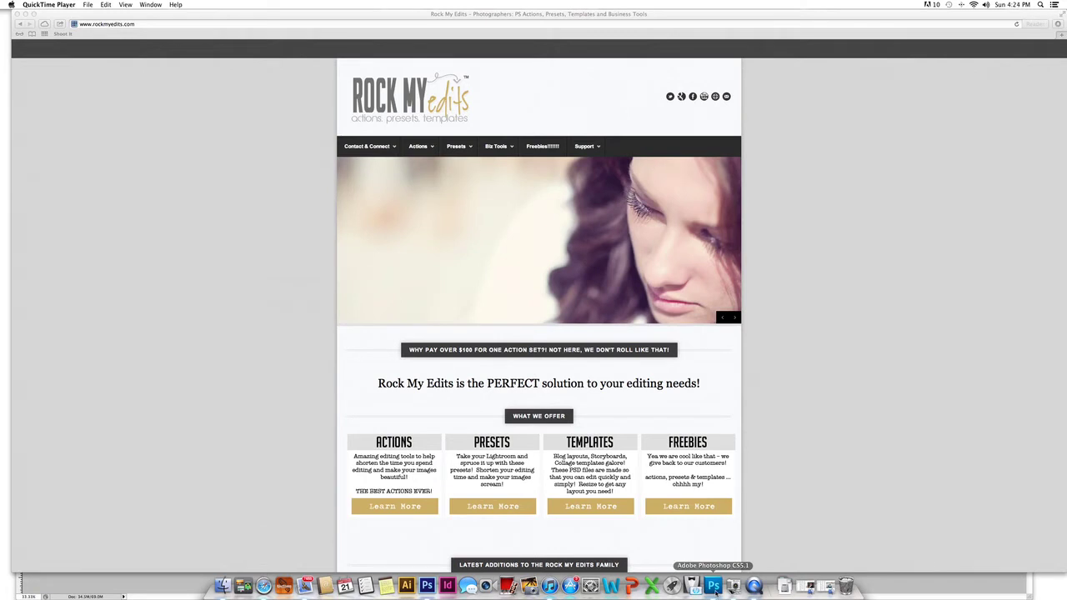
Switch to Photoshop and revert the portrait to its original DSC_7110.NEF history snapshot
click(712, 586)
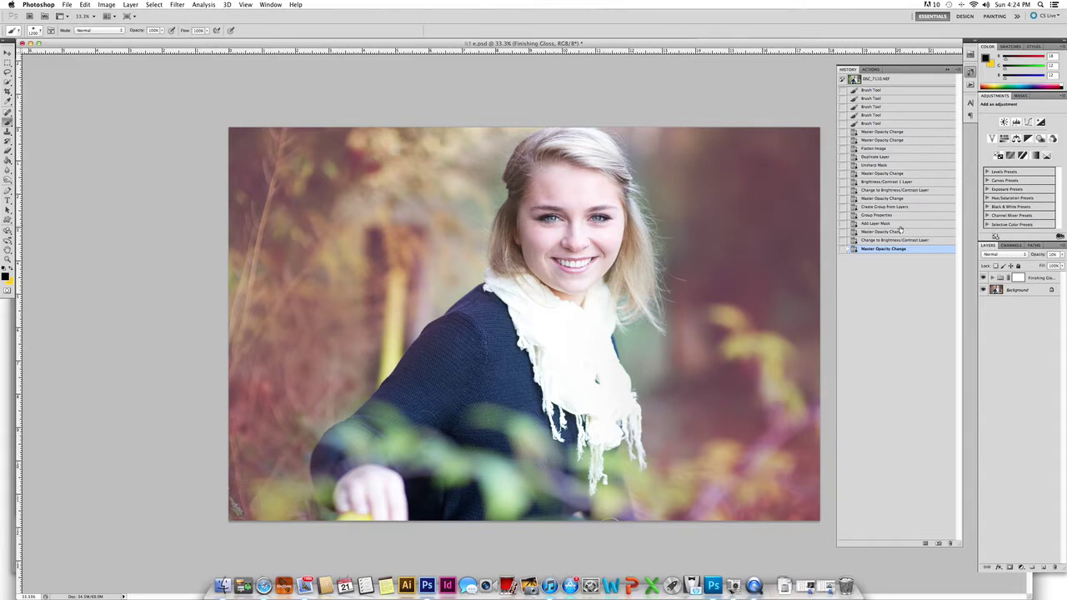
click(879, 80)
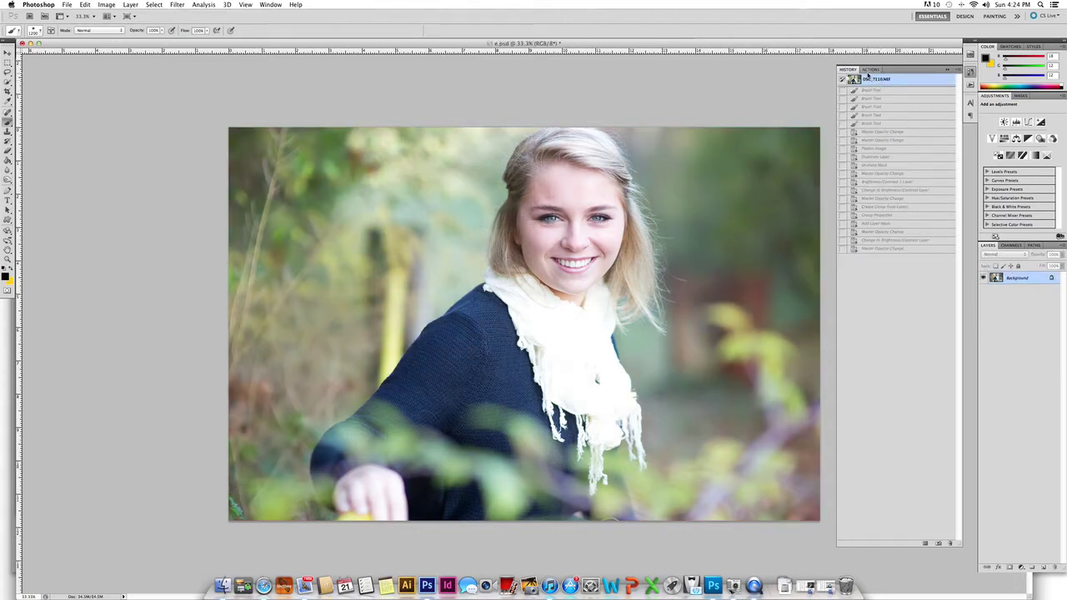
Run the Paint On - Background Richness action on the portrait
click(870, 70)
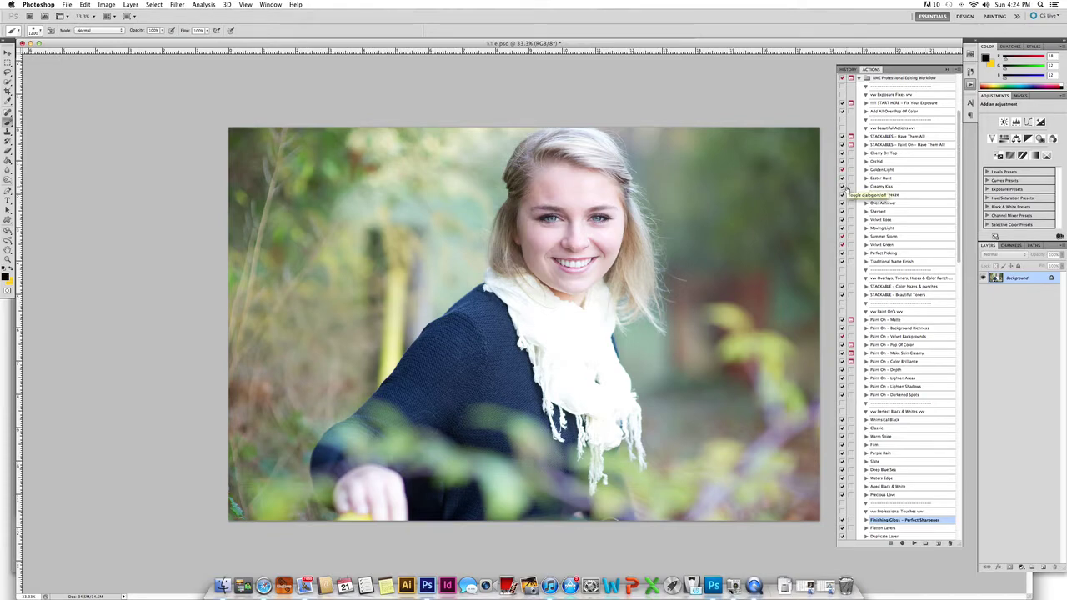
click(895, 329)
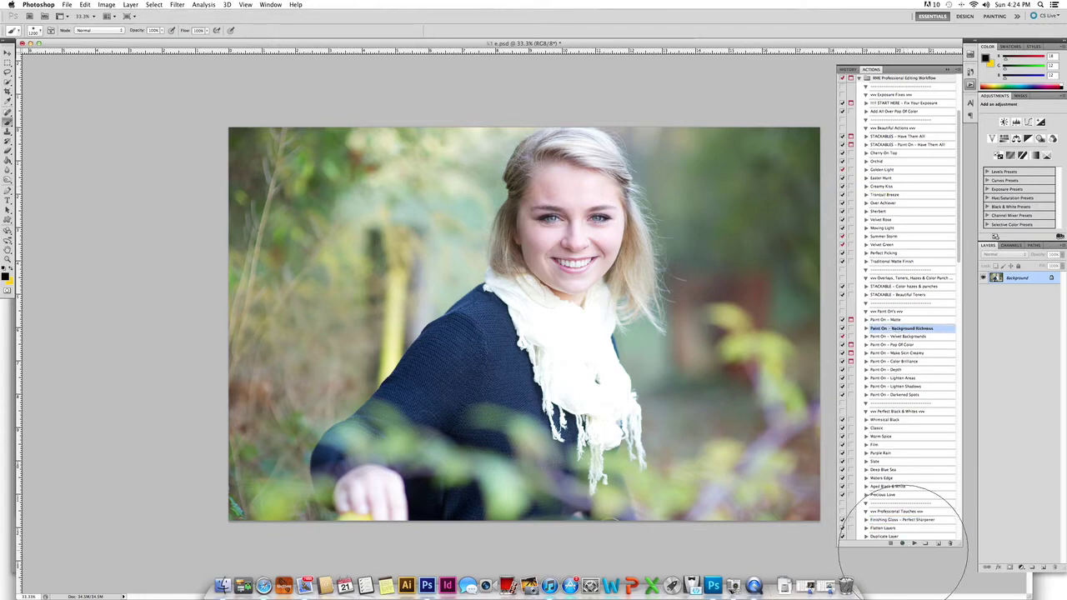
click(913, 543)
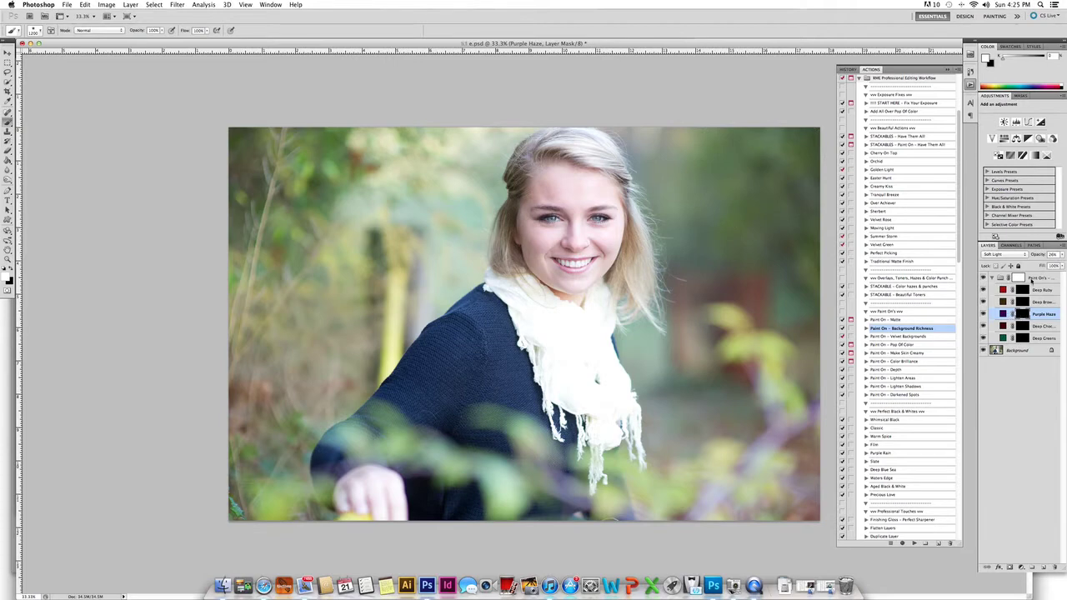
Paint with white on the Deep Ruby and Purple Haze layer masks over the background on both sides of the woman
click(1023, 290)
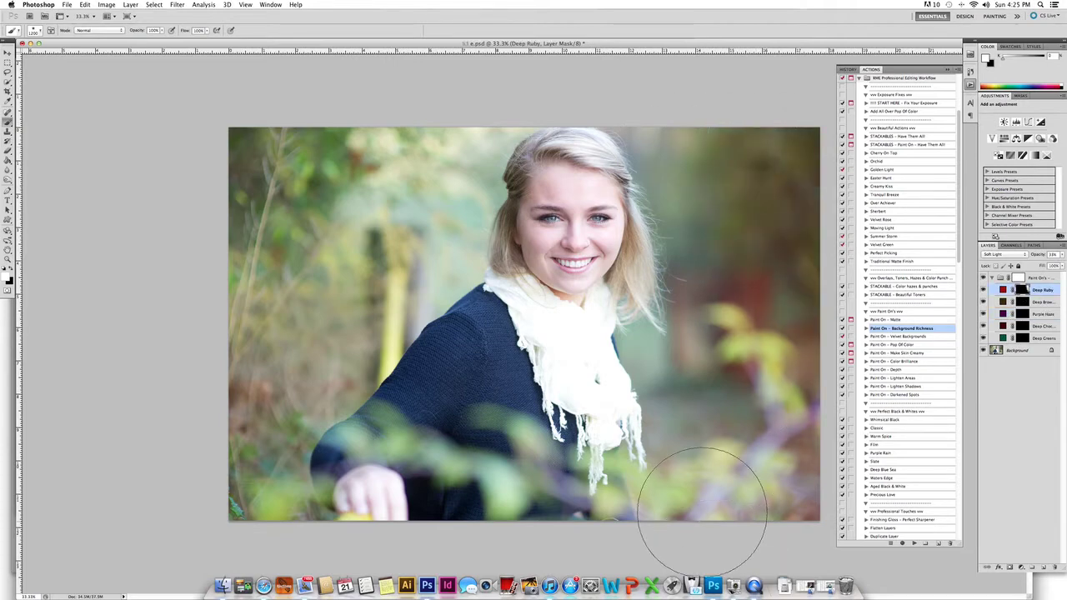
mouse_move(214, 333)
mouse_down()
mouse_move(281, 350)
mouse_move(356, 275)
mouse_move(359, 289)
mouse_move(365, 239)
mouse_move(328, 199)
mouse_move(340, 135)
mouse_move(455, 129)
mouse_move(449, 157)
mouse_up()
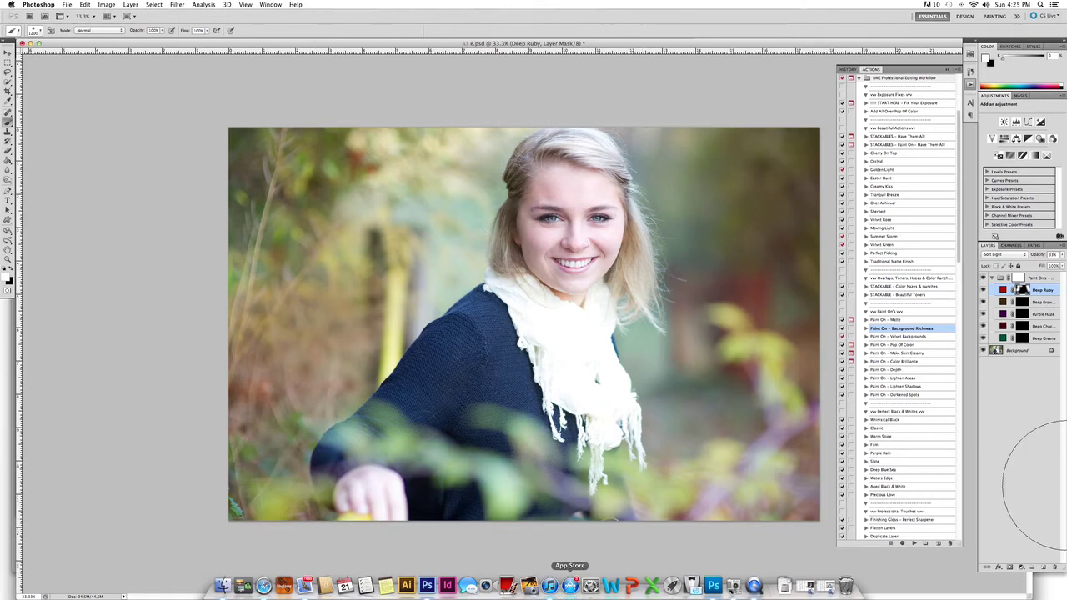
click(1021, 315)
mouse_move(725, 231)
mouse_down()
mouse_move(789, 300)
mouse_move(810, 352)
mouse_move(710, 499)
mouse_move(681, 495)
mouse_move(779, 531)
mouse_move(676, 528)
mouse_up()
mouse_move(316, 354)
mouse_down()
mouse_move(393, 245)
mouse_move(428, 162)
mouse_move(369, 164)
mouse_move(214, 225)
mouse_up()
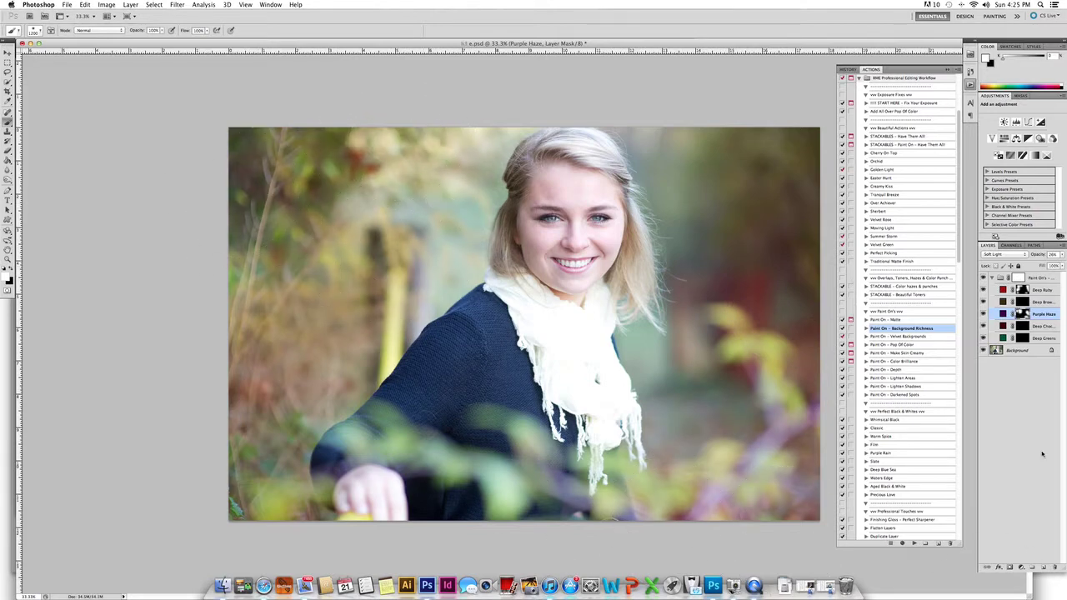
Reveal Deep Chocolate over the background on both sides of the woman and touch up its mask with black beside her arm
click(1021, 326)
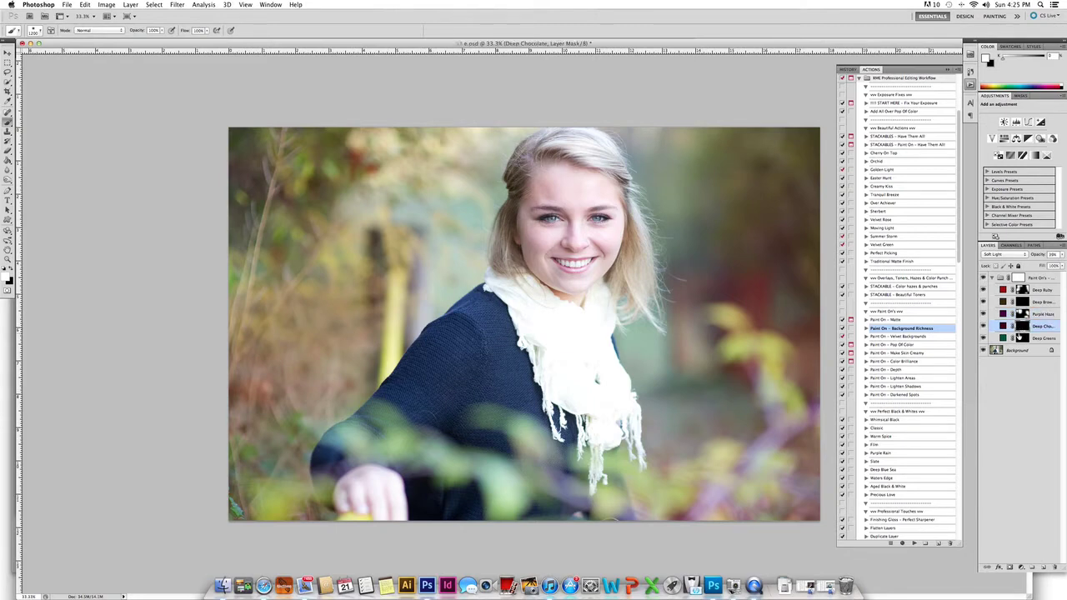
mouse_move(726, 274)
mouse_down()
mouse_move(672, 390)
mouse_move(698, 457)
mouse_up()
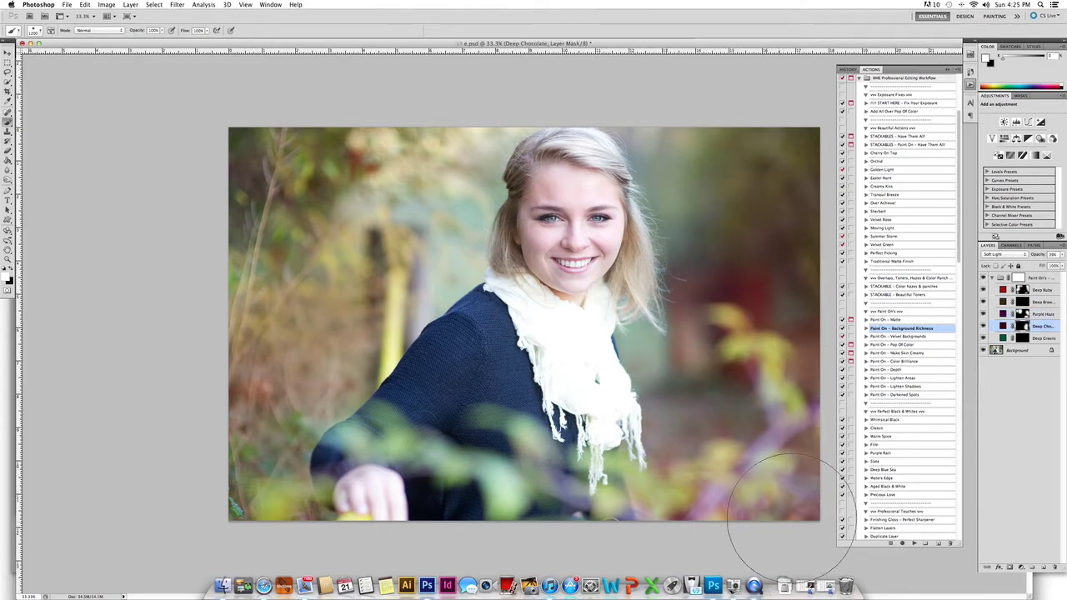
mouse_move(230, 500)
mouse_down()
mouse_move(396, 308)
mouse_move(428, 166)
mouse_move(321, 149)
mouse_move(287, 159)
mouse_up()
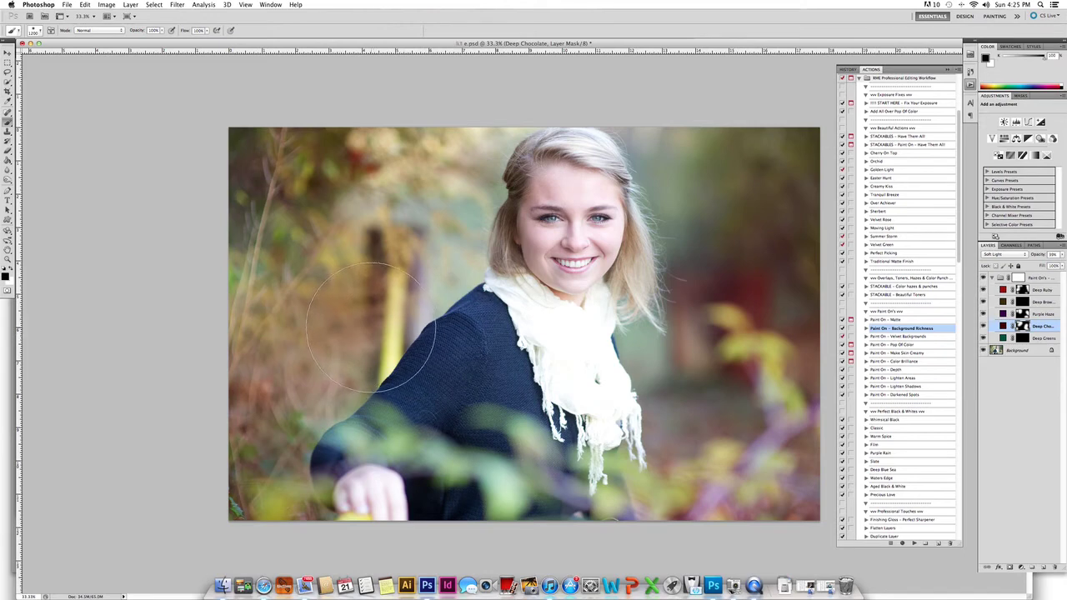
mouse_move(373, 325)
mouse_down()
mouse_move(329, 271)
mouse_move(241, 269)
mouse_up()
key(x)
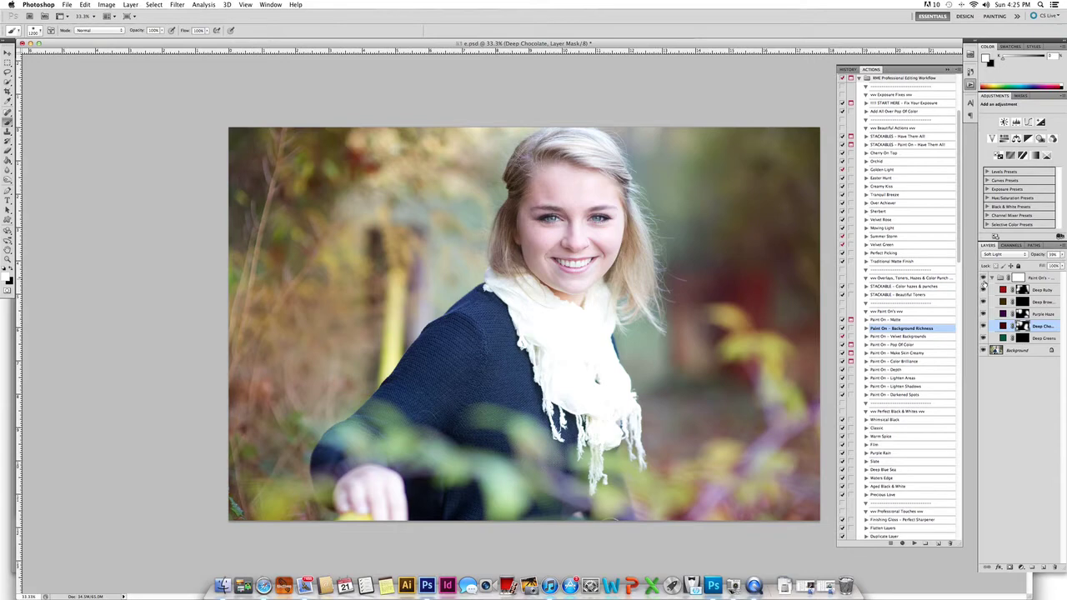
Run the Paint On - Velvet Backgrounds action and paint its group mask white over the background around the woman
click(908, 336)
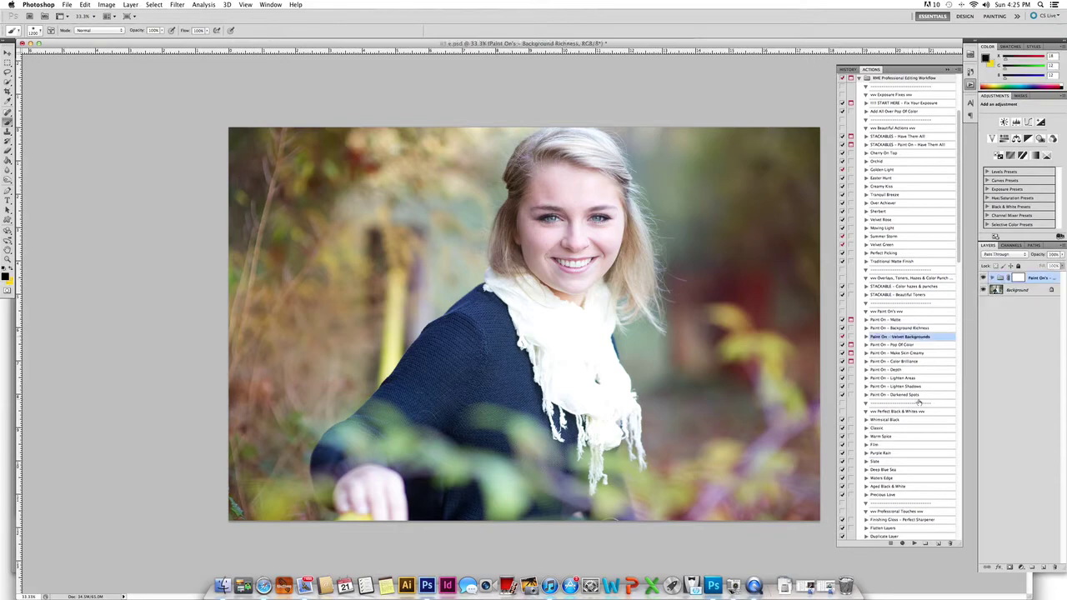
click(913, 543)
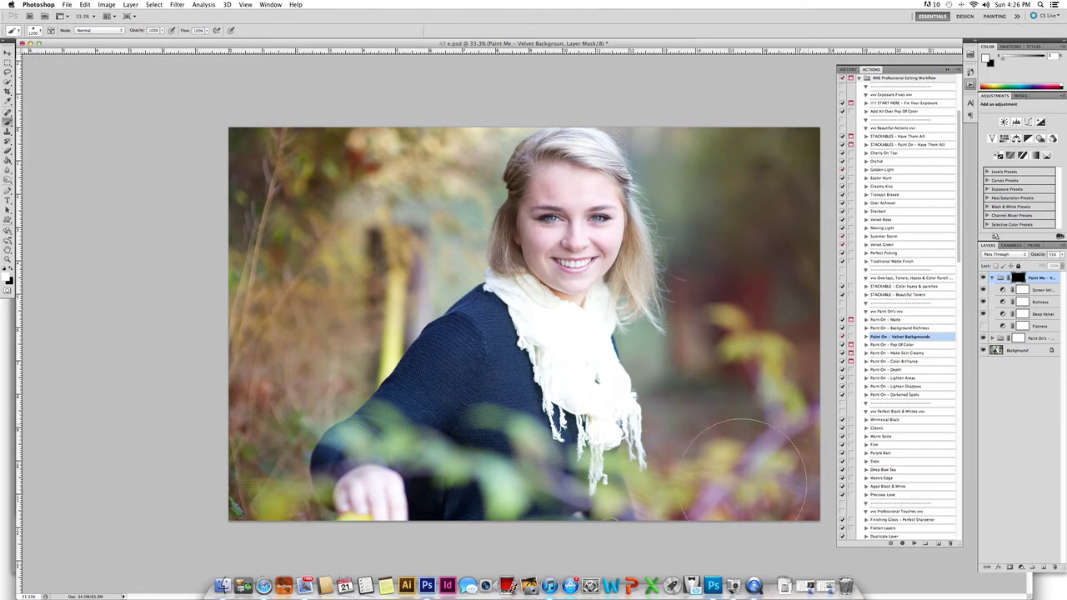
mouse_move(297, 341)
mouse_down()
mouse_move(289, 308)
mouse_move(359, 196)
mouse_move(260, 161)
mouse_move(282, 155)
mouse_move(291, 185)
mouse_move(359, 179)
mouse_move(358, 192)
mouse_move(389, 190)
mouse_up()
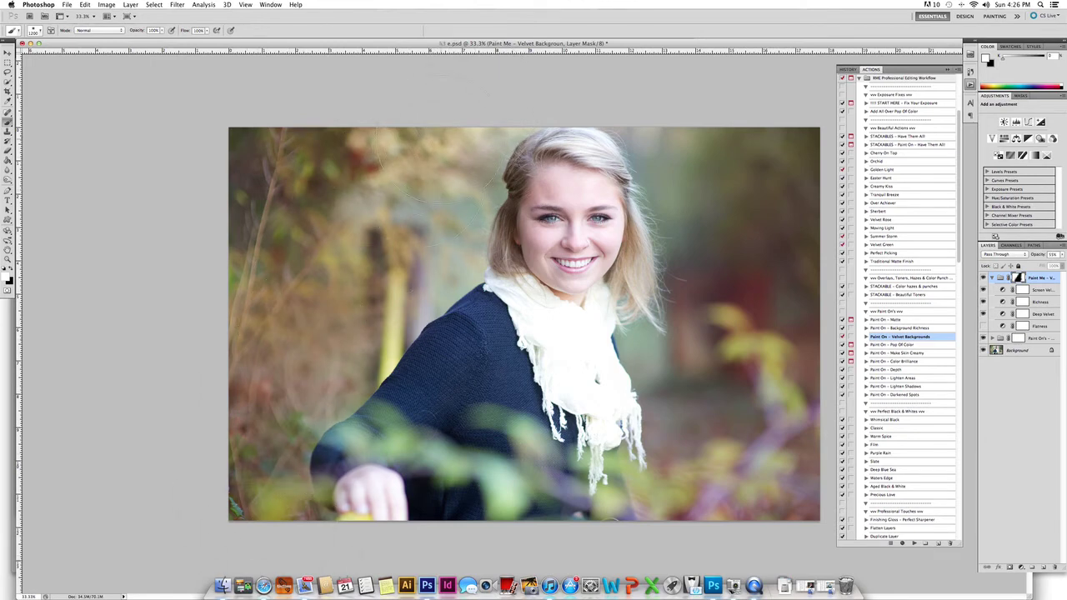
Show the Flatness layer in the velvet background group and collapse the group
click(983, 326)
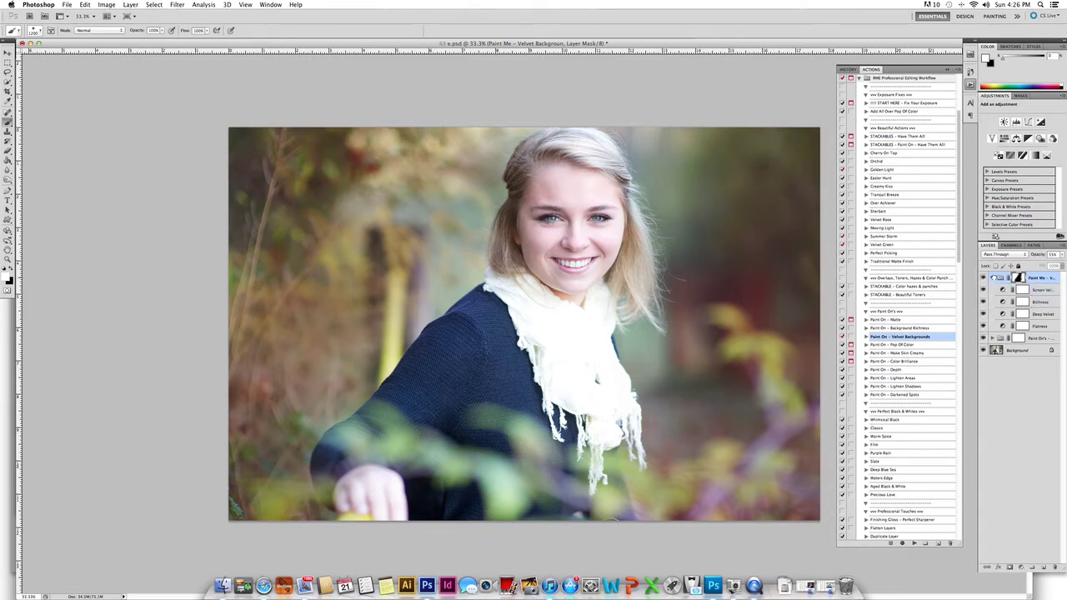
click(992, 280)
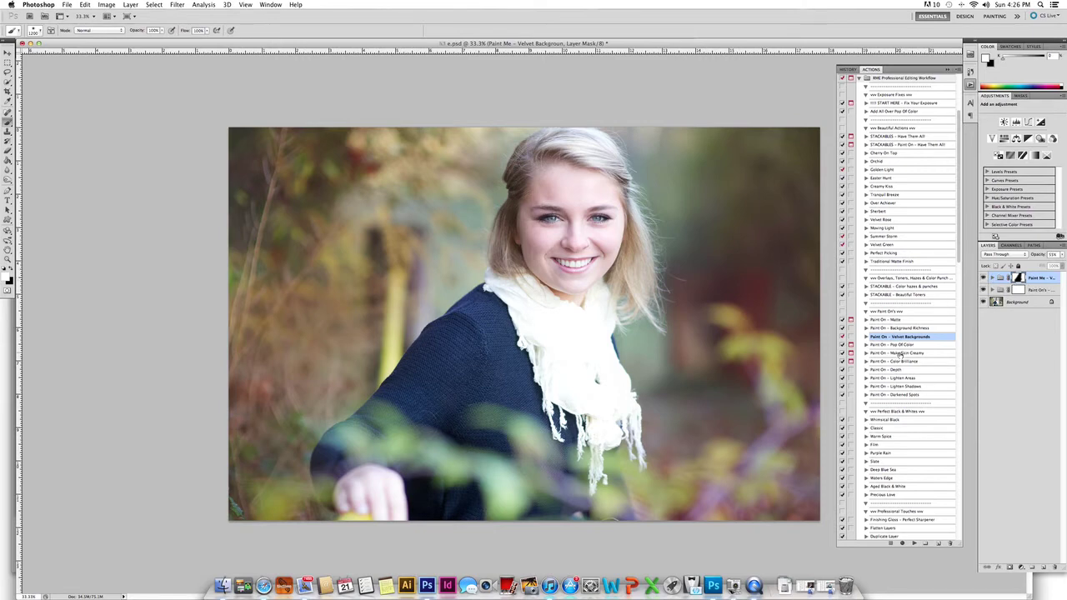
Run the Paint On - Matte action and paint the matte finish over the background with white
click(896, 321)
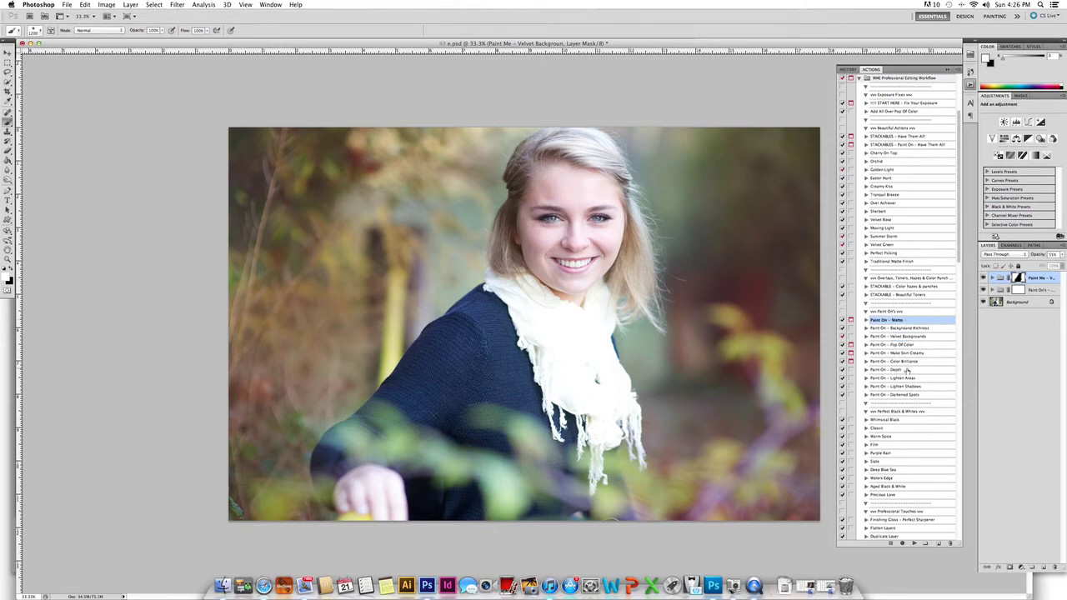
click(914, 543)
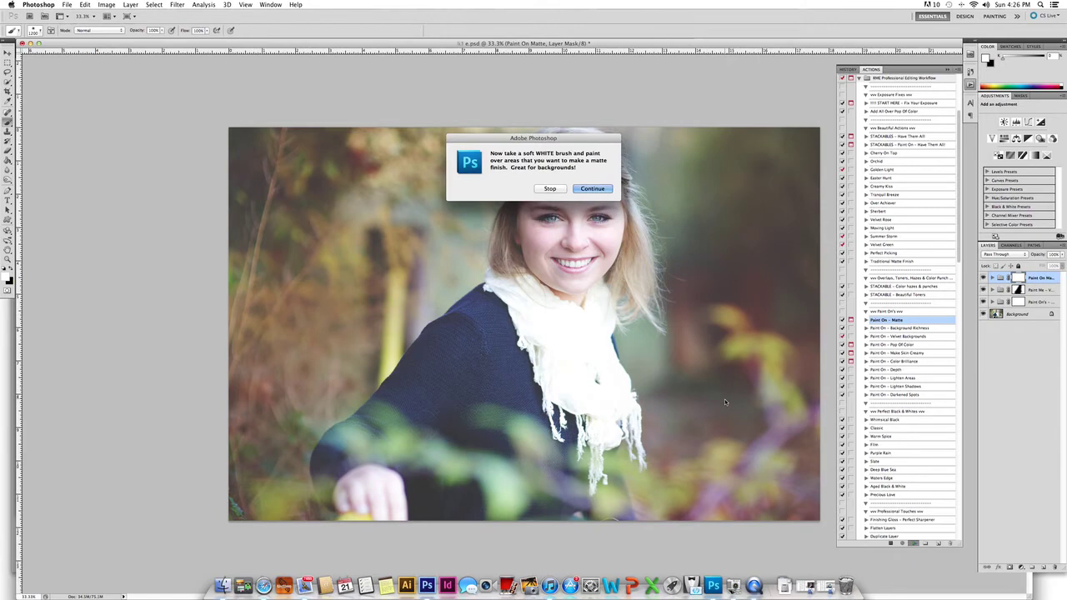
key(Return)
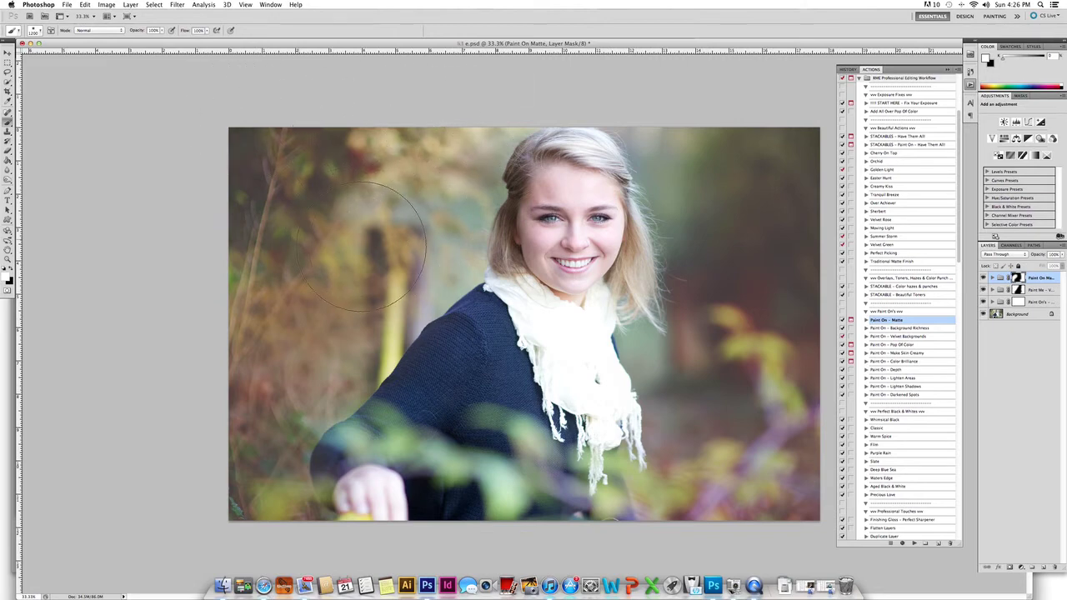
mouse_move(394, 193)
mouse_down()
mouse_move(469, 103)
mouse_move(374, 145)
mouse_up()
Run the STACKABLE - Color hazes & punches action and hide the Purple Haze layer in its group
click(903, 288)
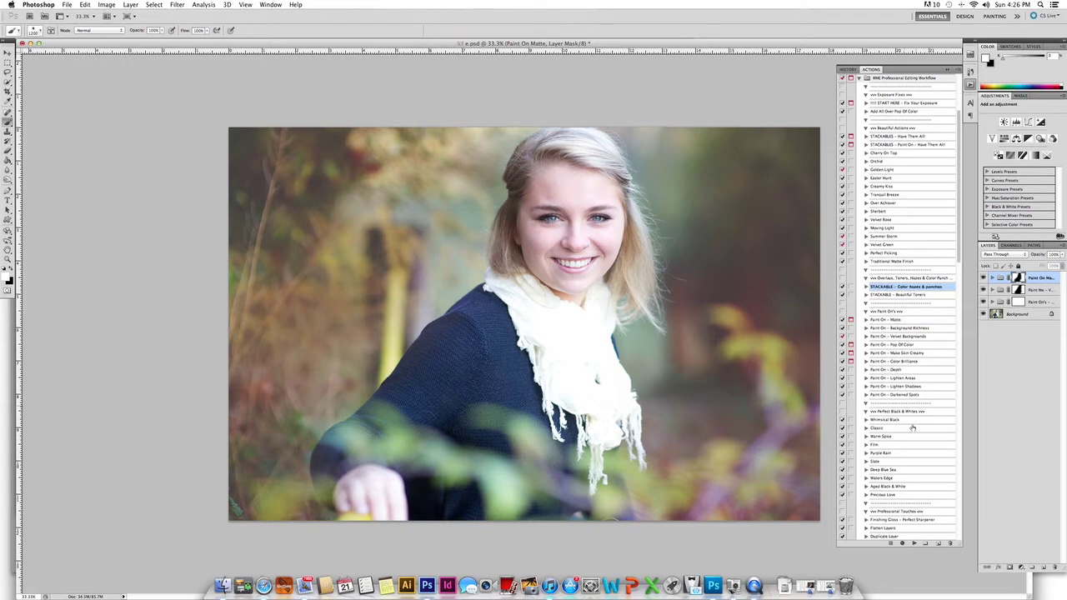
click(914, 543)
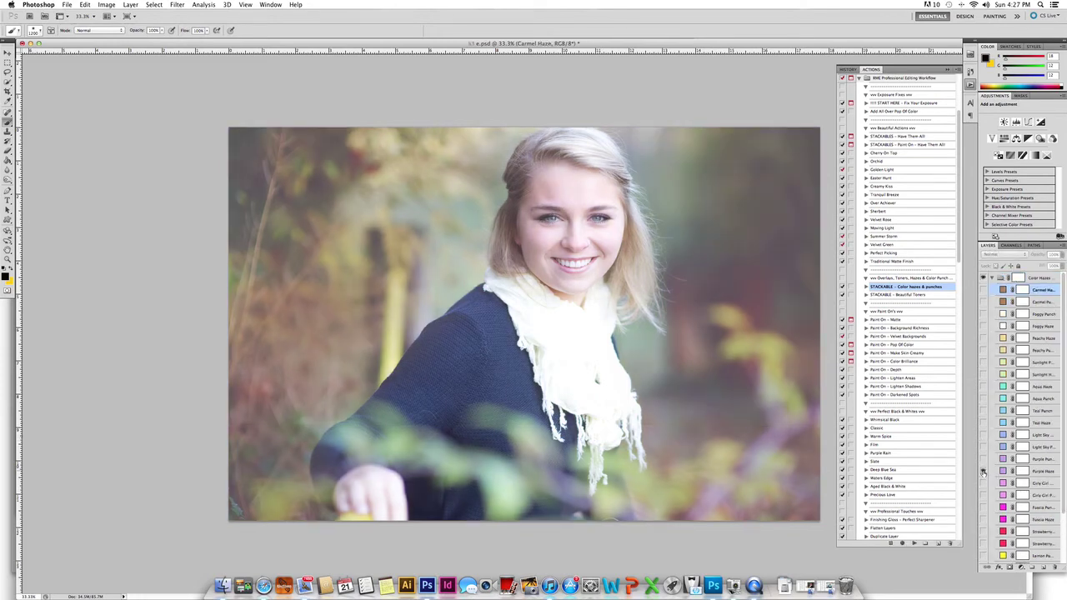
click(984, 471)
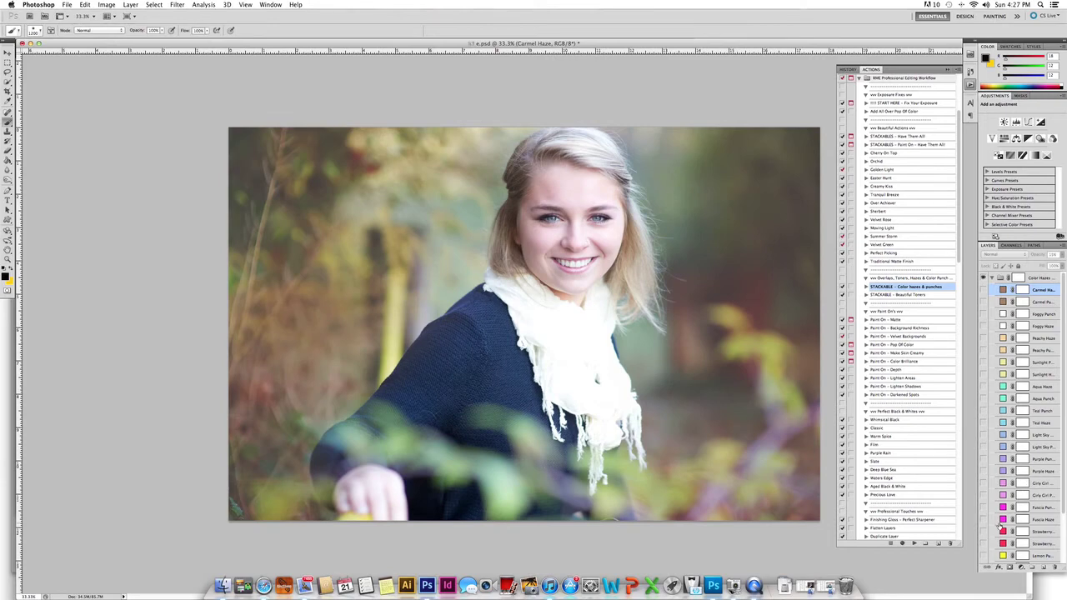
Show the Fuscia Haze and Carmel Punch layers and mask both off the woman with black, leaving the color on the background
click(983, 519)
click(1046, 520)
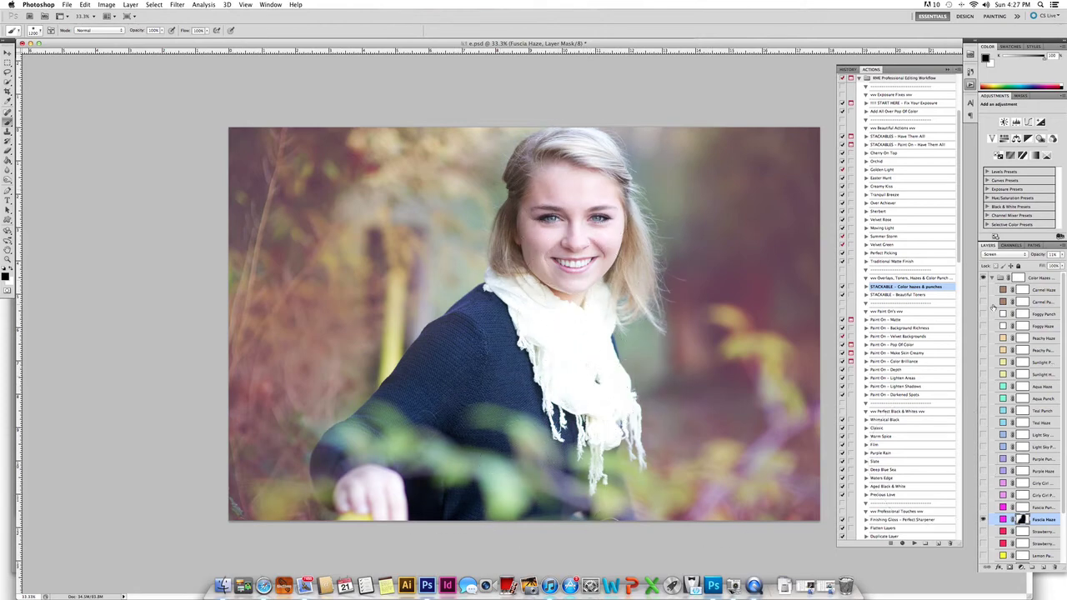
click(984, 302)
click(1022, 305)
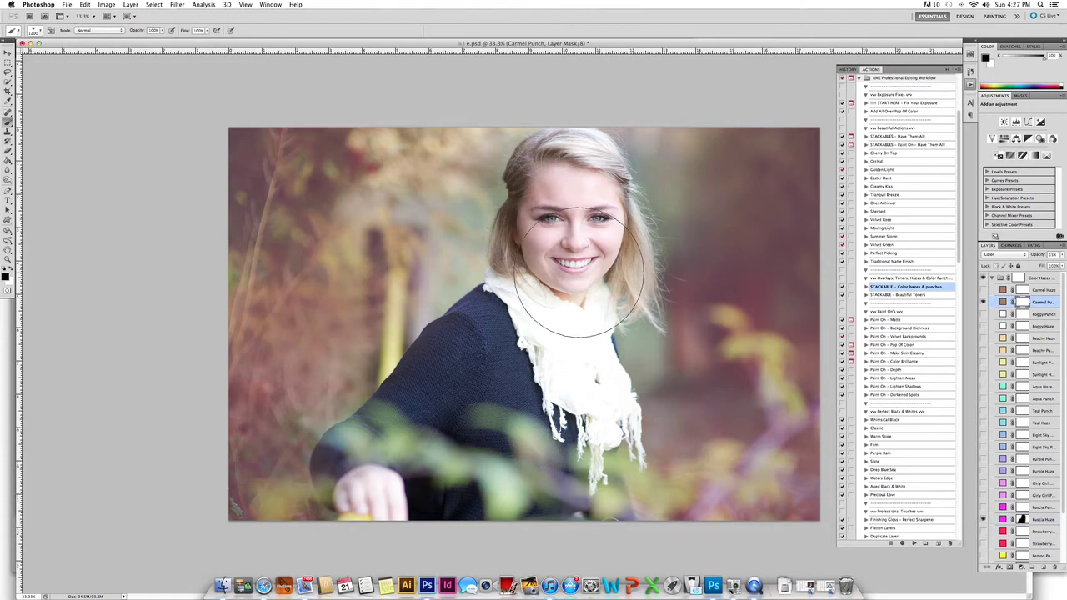
mouse_move(571, 228)
mouse_down()
mouse_move(578, 209)
mouse_move(493, 428)
mouse_up()
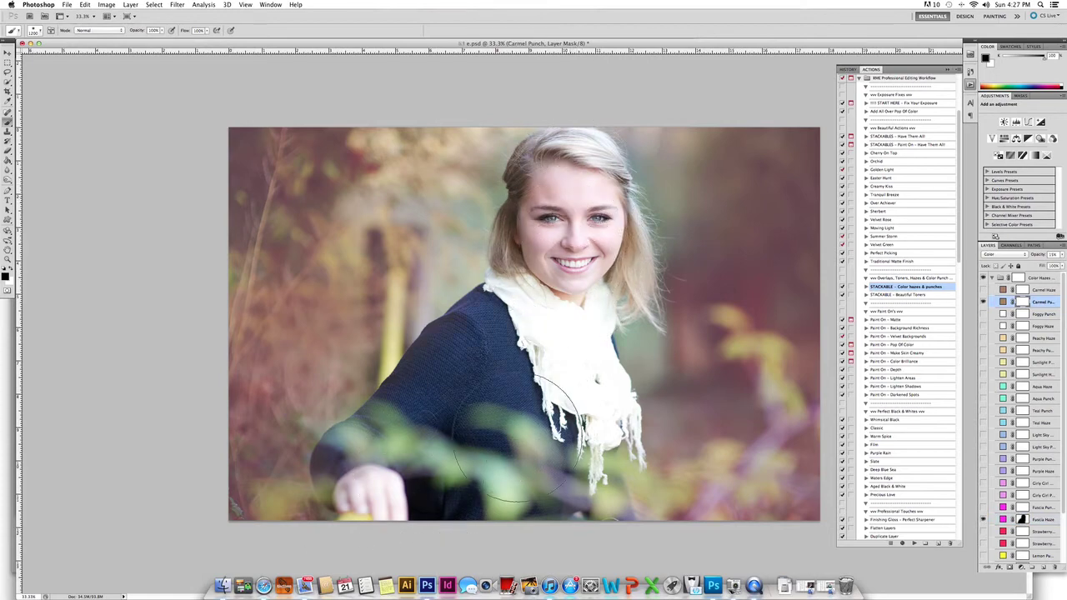
mouse_move(559, 546)
mouse_down()
mouse_move(580, 433)
mouse_move(576, 263)
mouse_move(563, 282)
mouse_move(563, 269)
mouse_move(571, 175)
mouse_move(584, 221)
mouse_move(576, 206)
mouse_move(569, 257)
mouse_up()
click(992, 278)
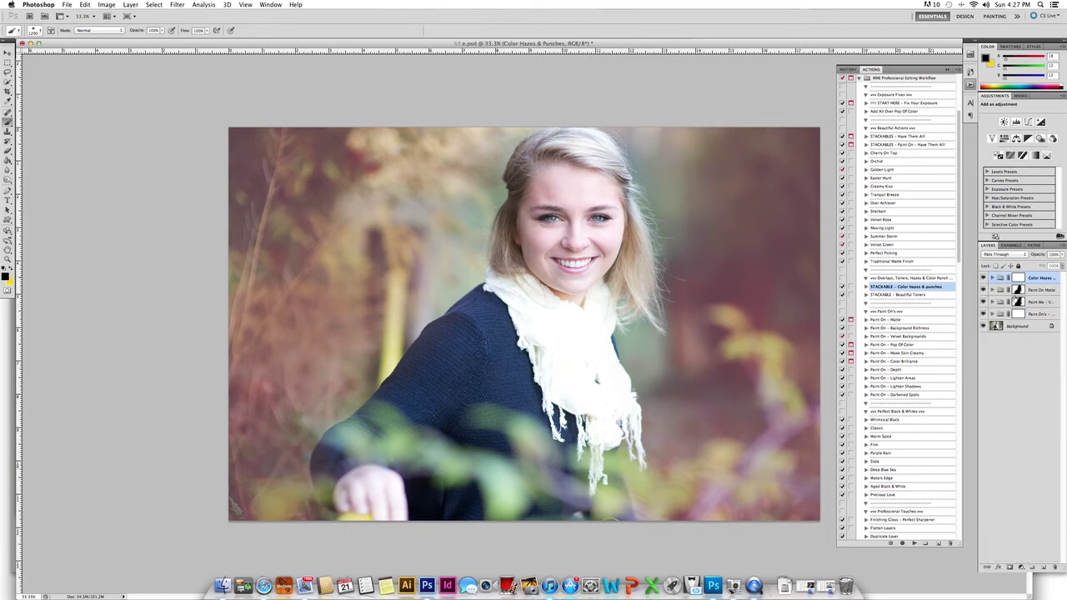
Raise the opacity of the velvet background group to 74%
click(1037, 305)
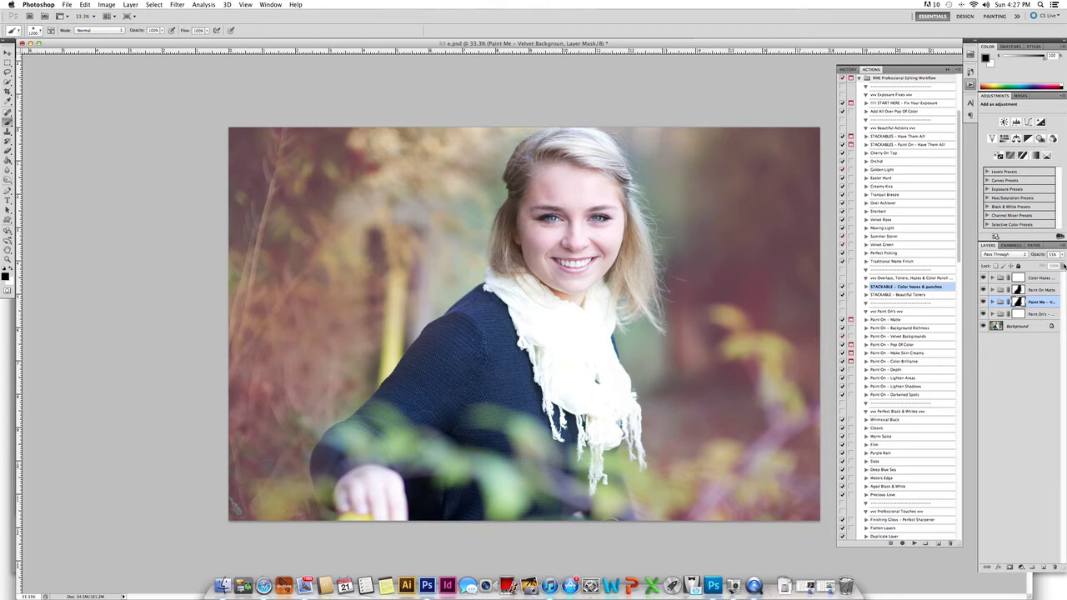
drag(1062, 254, 1049, 265)
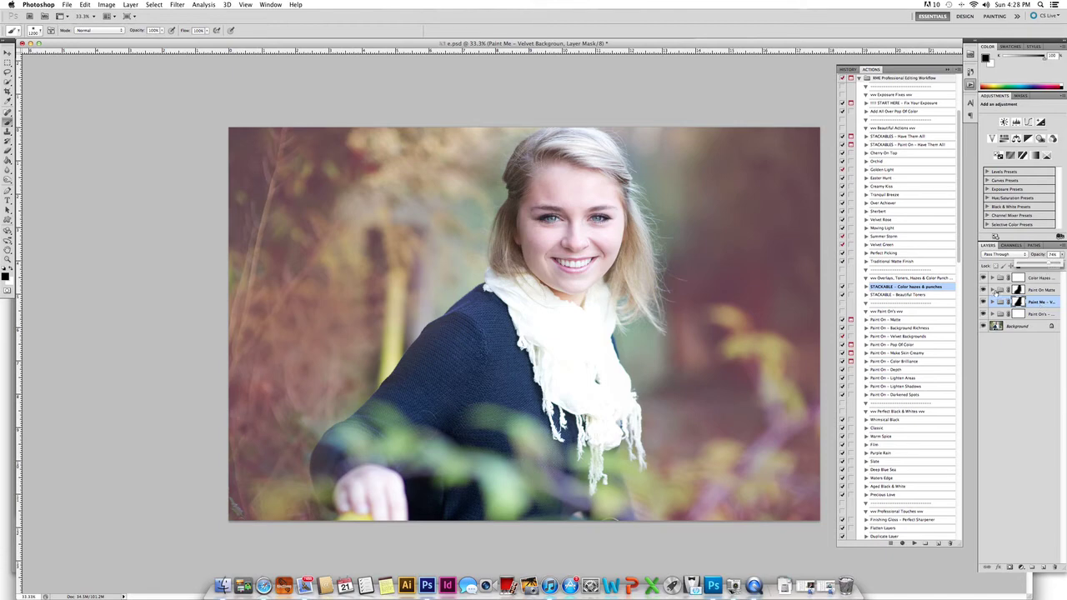
In the Background Richness group, hide the Purple Haze layer and slightly raise the Deep Ruby layer's opacity
click(993, 314)
click(992, 314)
click(1047, 328)
click(1062, 254)
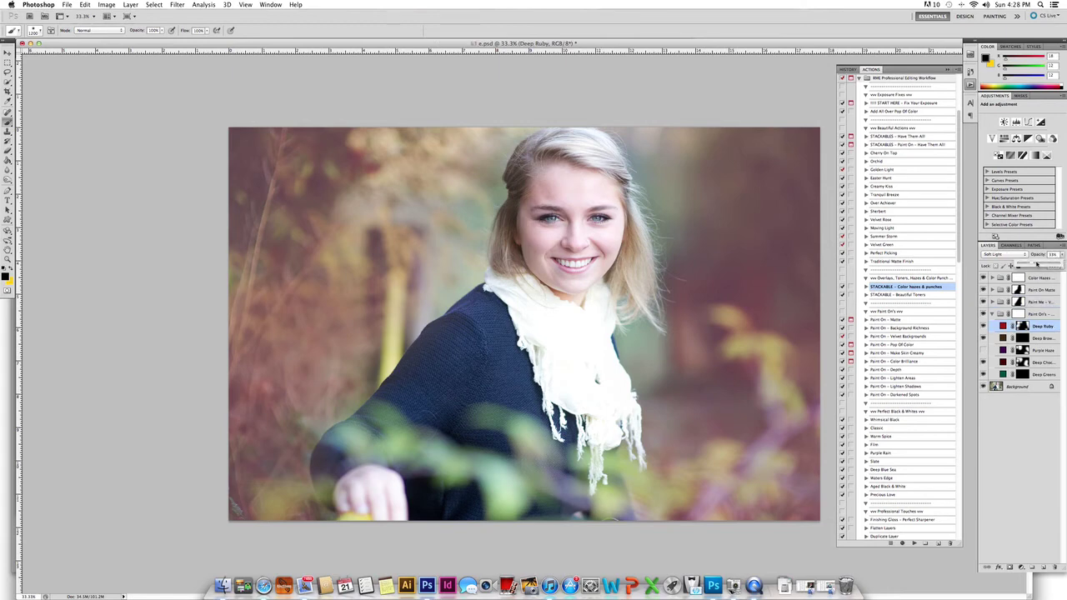
drag(1034, 263, 1037, 264)
Raise the opacity of the Deep Chocolate layer in the Background Richness group
click(1041, 361)
click(1039, 362)
click(1062, 254)
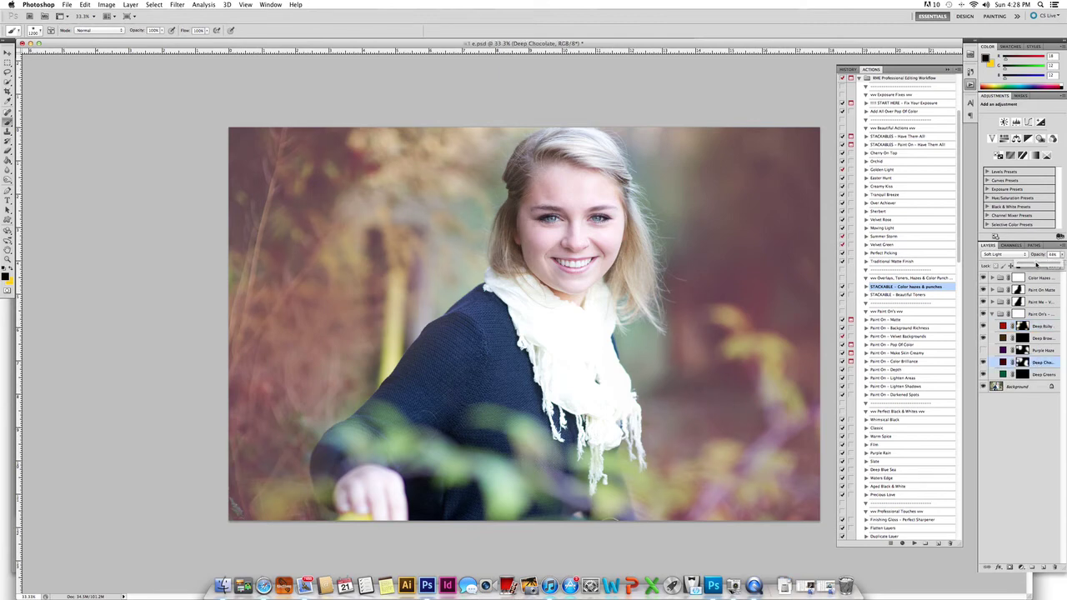
Flatten the whole image with the Flatten Layers action
click(879, 528)
click(913, 543)
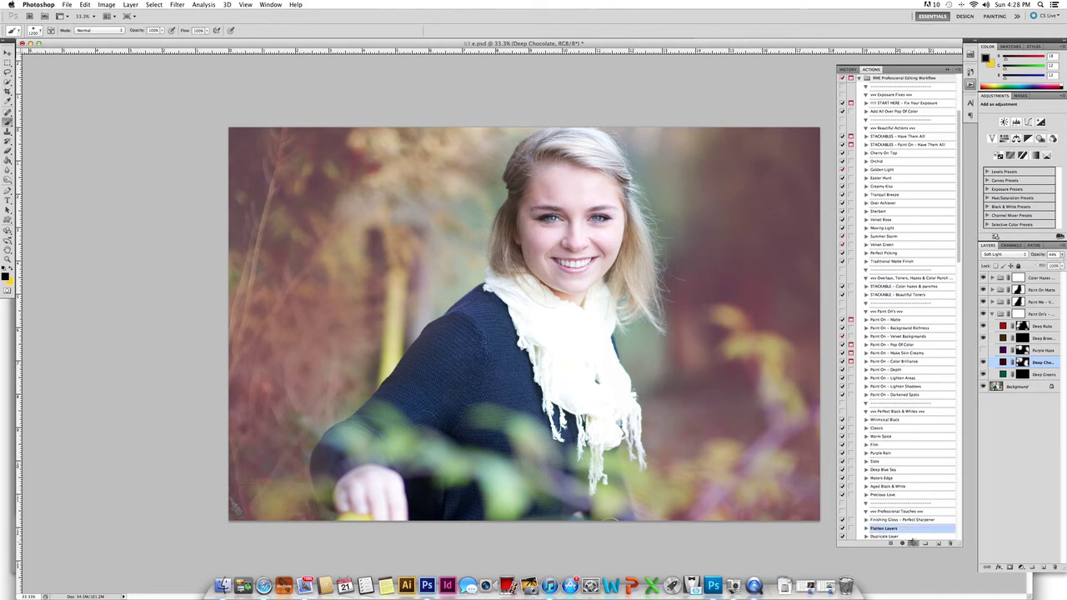
Run the Finishing Gloss - Perfect Sharpener action and adjust the opacity of the Finishing Gloss layer
click(907, 521)
click(912, 544)
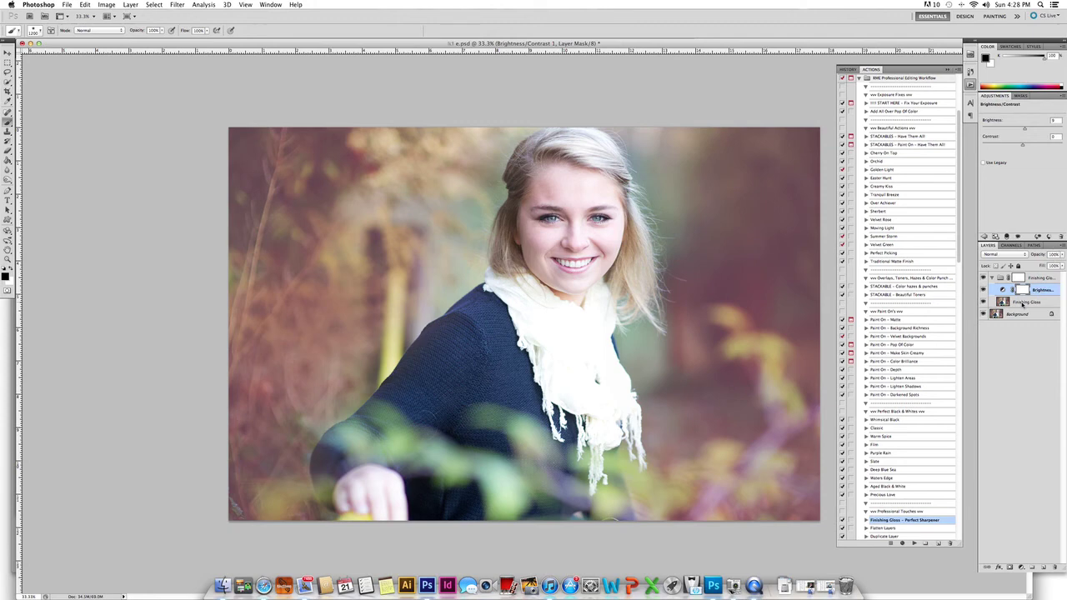
click(1025, 301)
click(1060, 256)
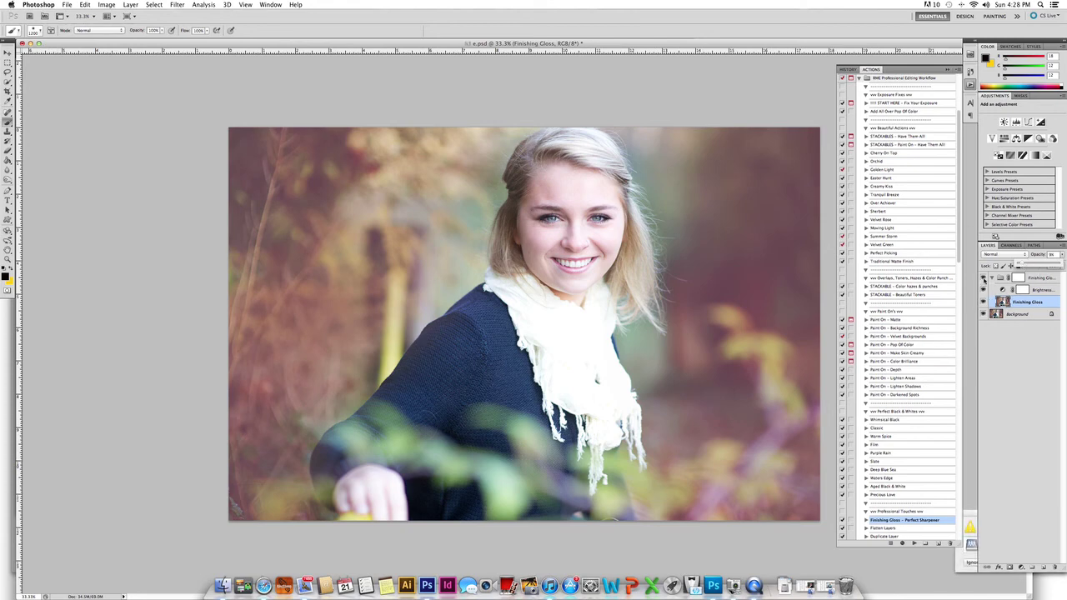
Compare the original snapshot with the finished edit in the history, ending on the latest state
click(847, 69)
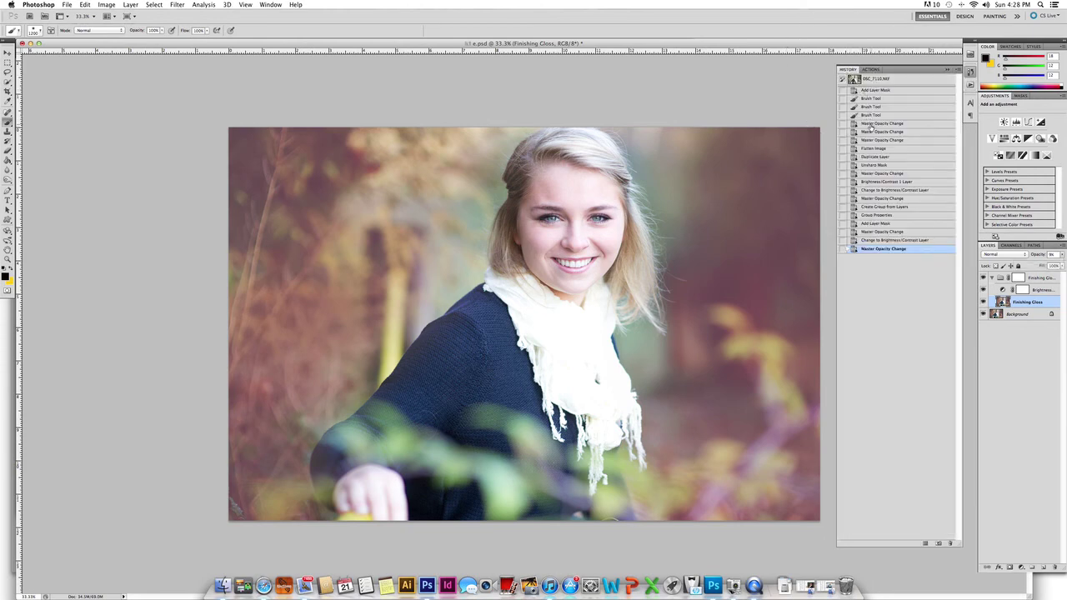
click(875, 80)
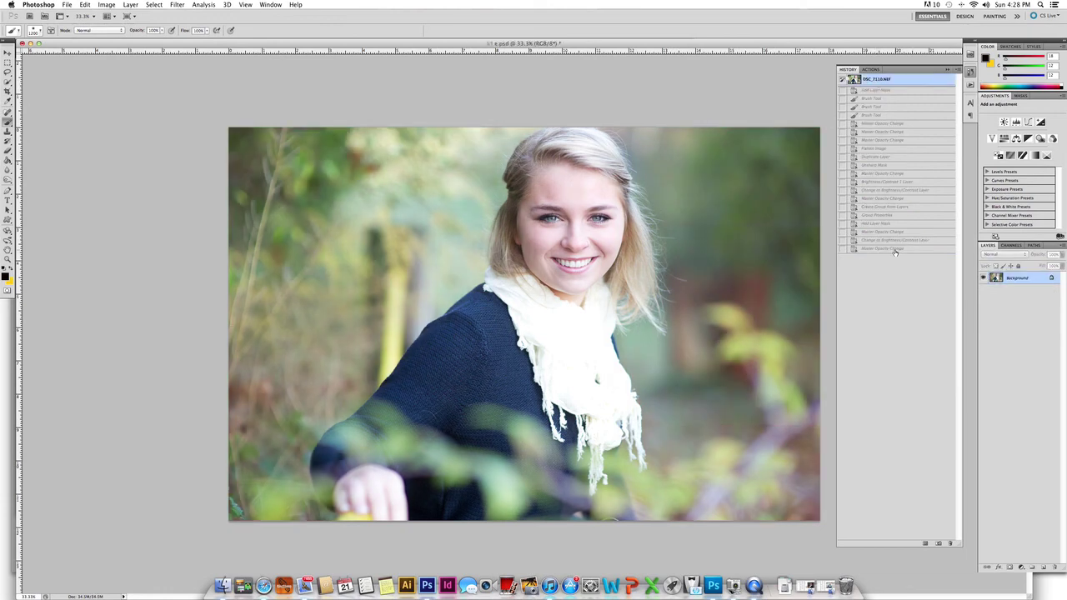
click(883, 248)
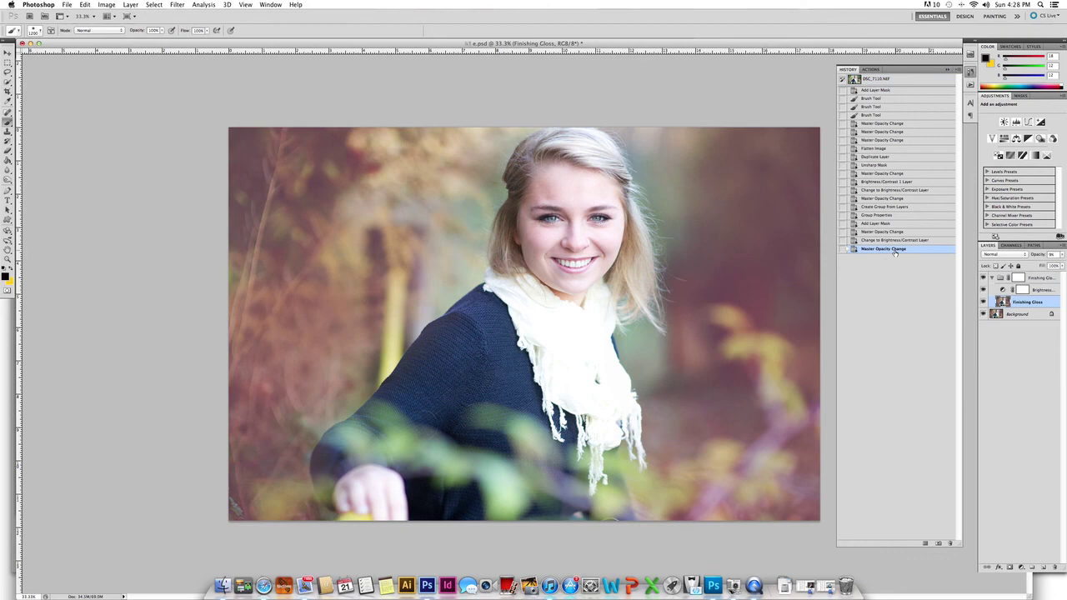